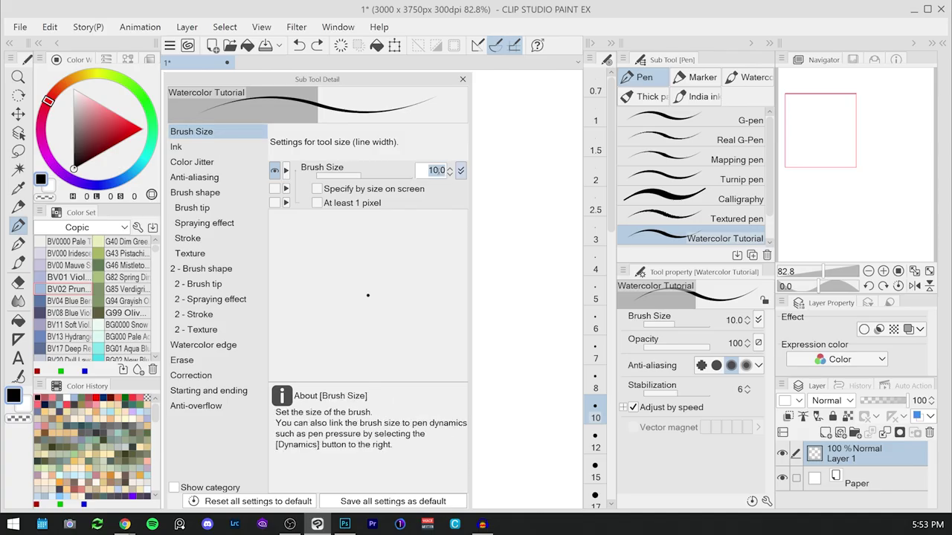
Turn on random variation in the brush size dynamics.
left_click(461, 171)
left_click(460, 269)
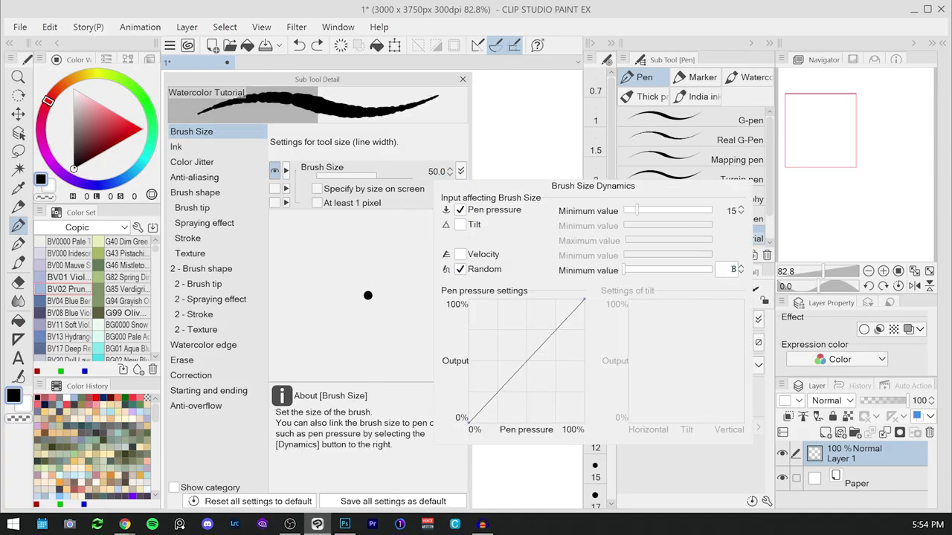
left_click(362, 227)
Make Ink opacity follow pen pressure and enable colour mixing.
left_click(175, 146)
left_click(460, 171)
left_click(449, 208)
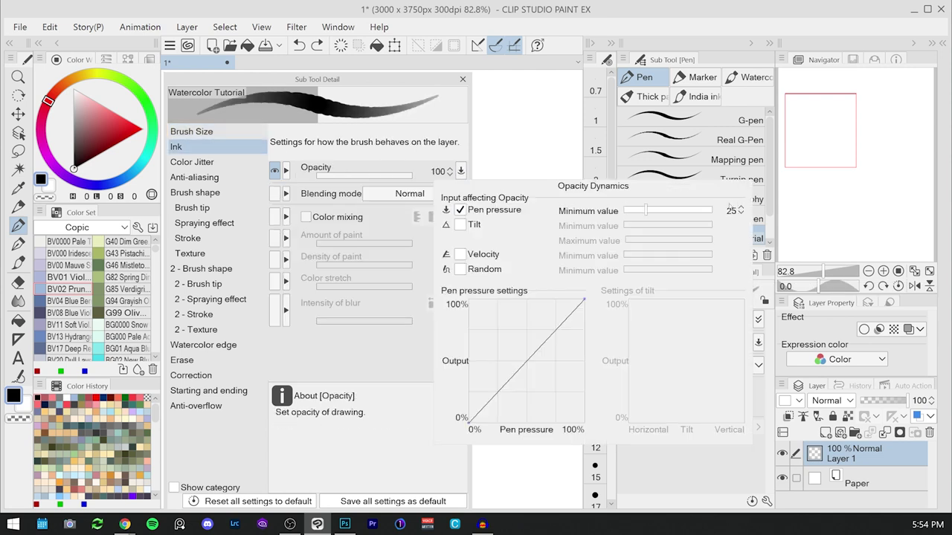
left_click(305, 216)
left_click(192, 161)
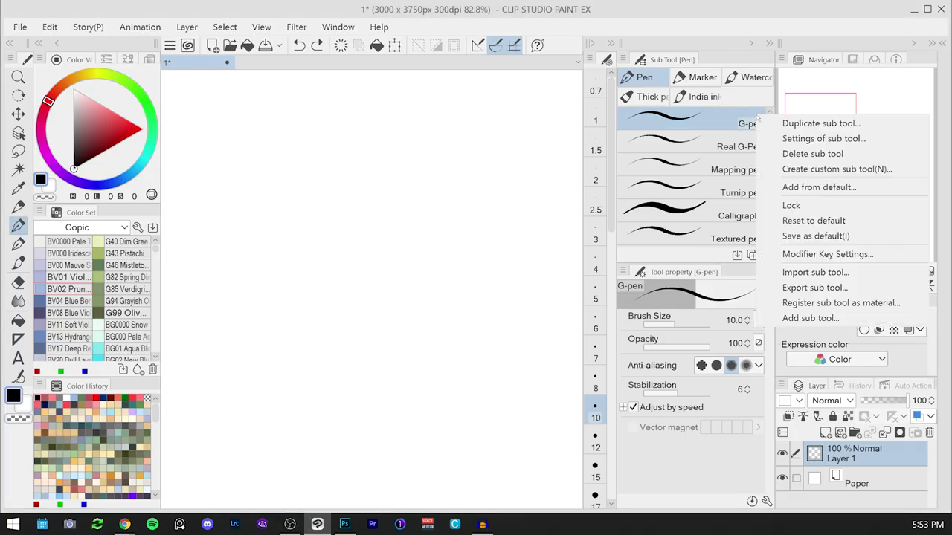
Duplicate the G-pen sub tool as 'Watercolor Tutorial'.
left_click(818, 122)
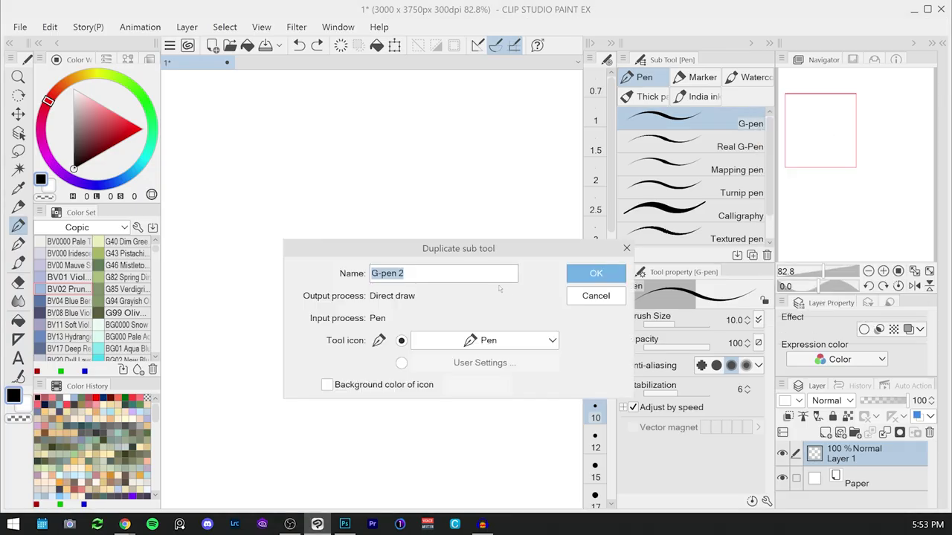
type("Watercolor Tutorial")
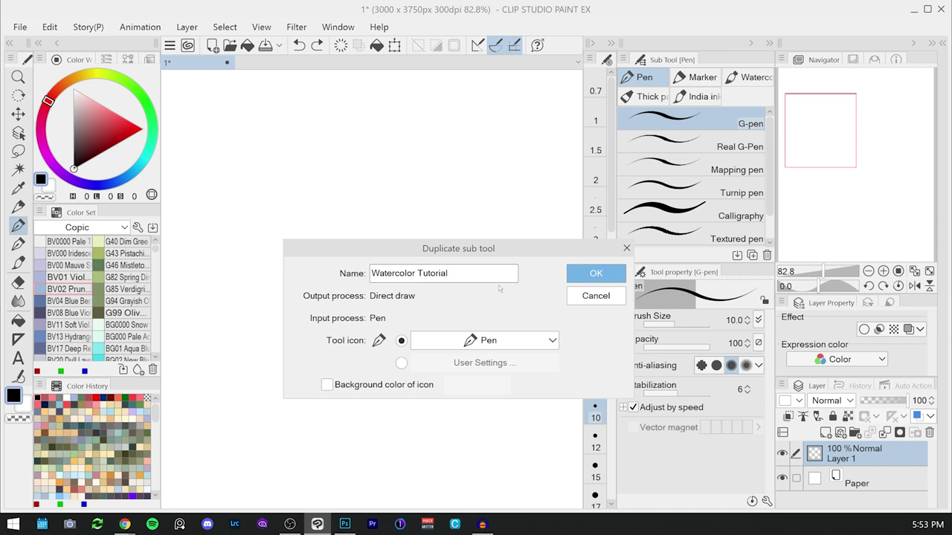
key("Return")
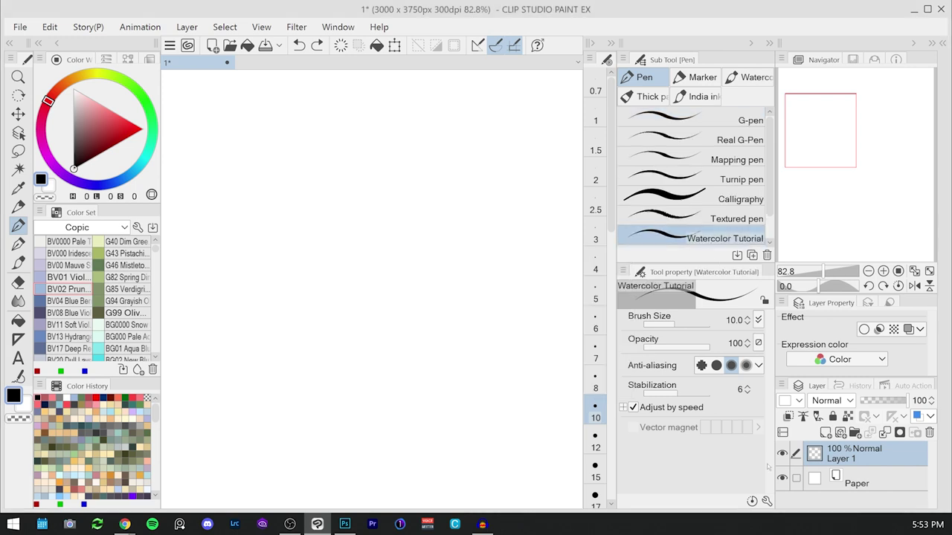
Set the Watercolor Tutorial pen's brush size to 50 in Sub Tool Detail.
left_click(766, 501)
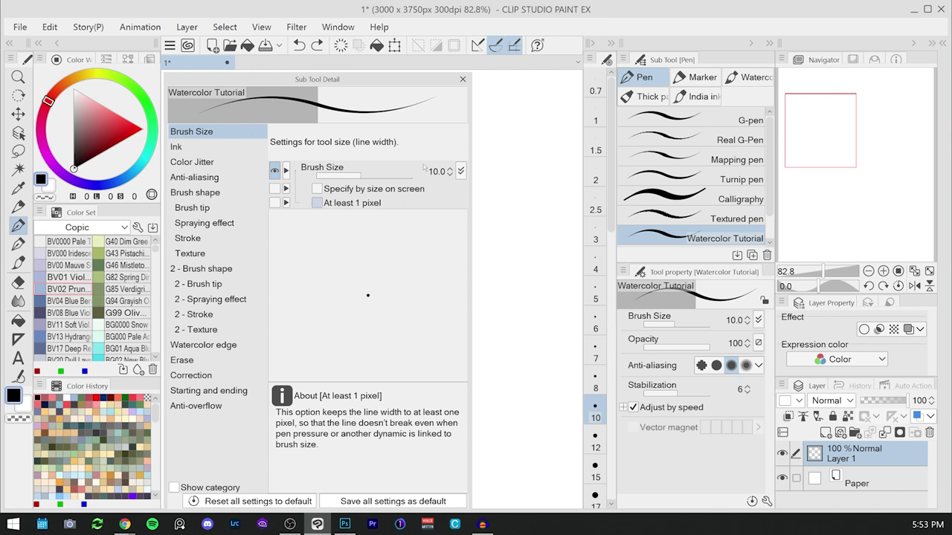
left_click(436, 170)
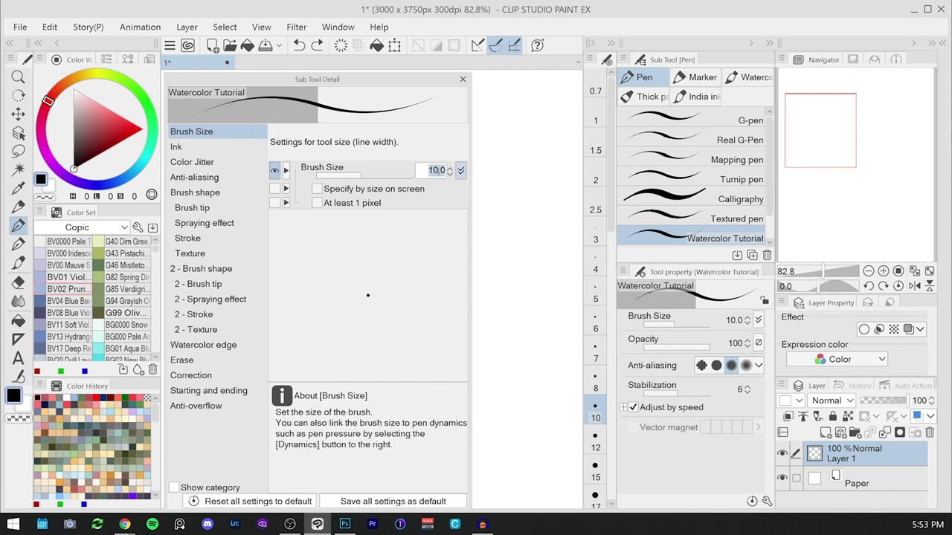
type("50")
key("Return")
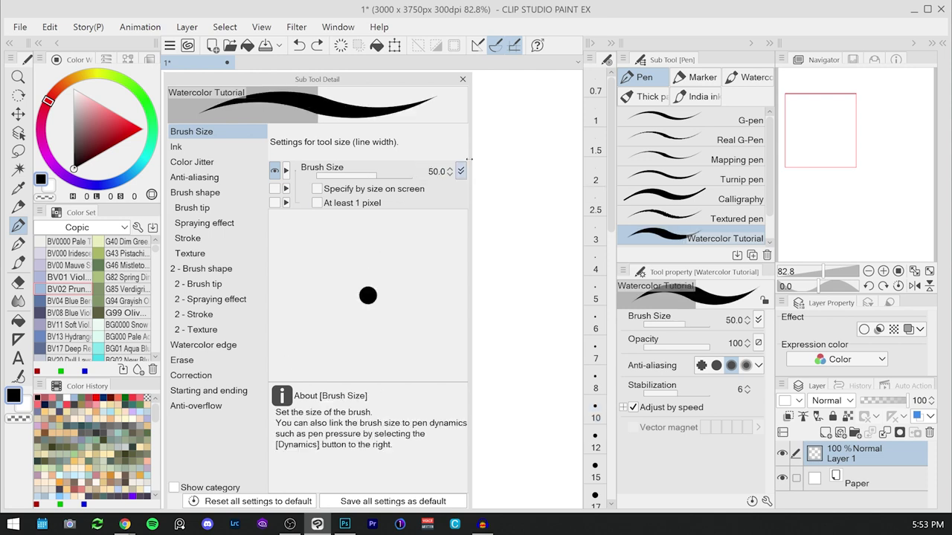
Remove tilt from brush size dynamics and set the pen pressure minimum to 15.
left_click(460, 171)
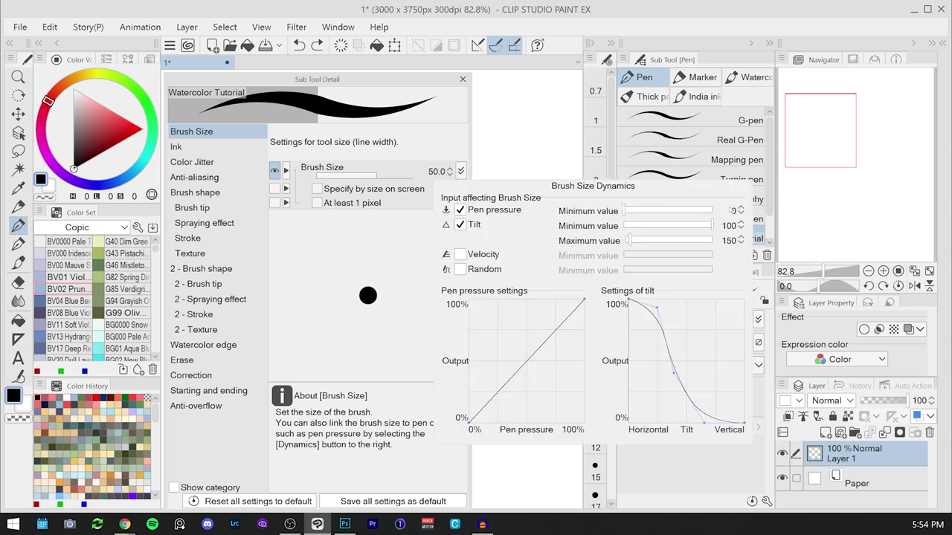
left_click(460, 224)
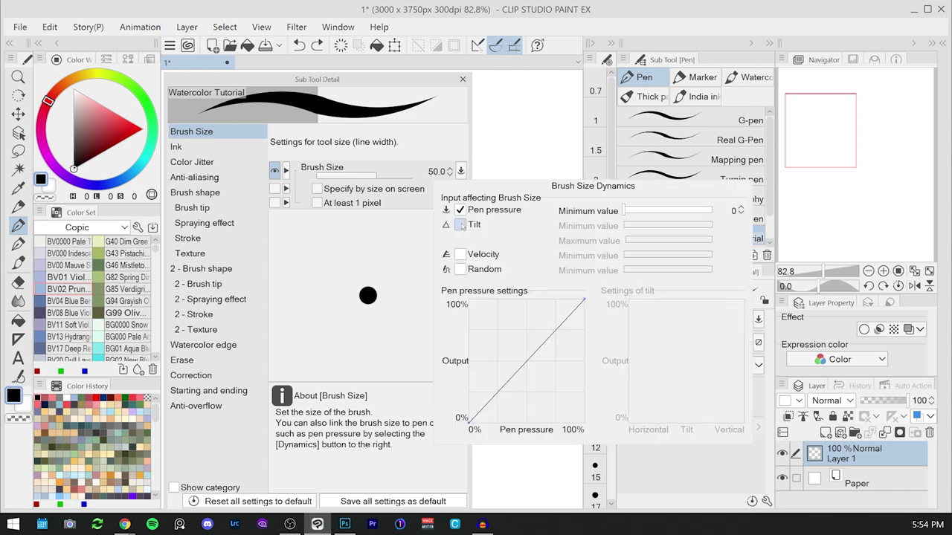
left_click(731, 210)
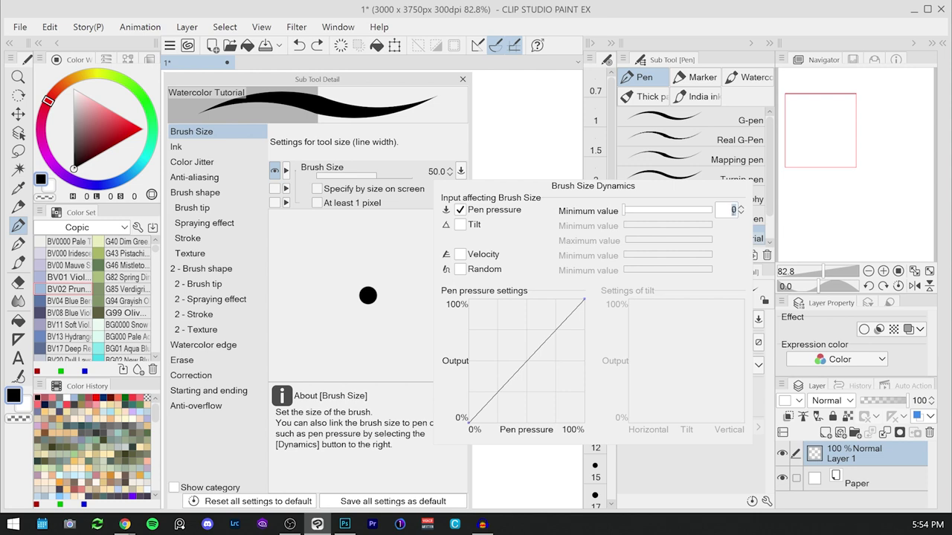
type("15")
key("Return")
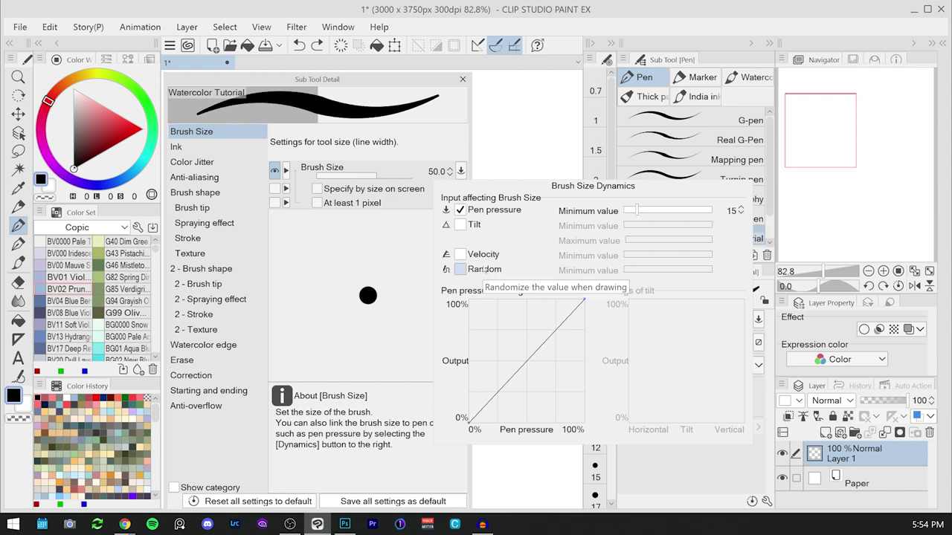
Add random size variation with minimum 80 and draw a looping test stroke.
left_click(485, 273)
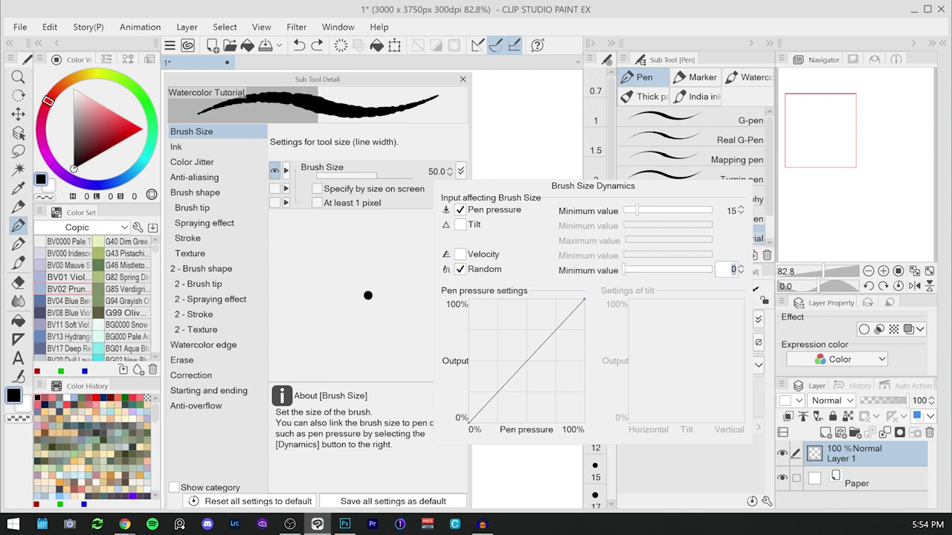
type("80")
key("Return")
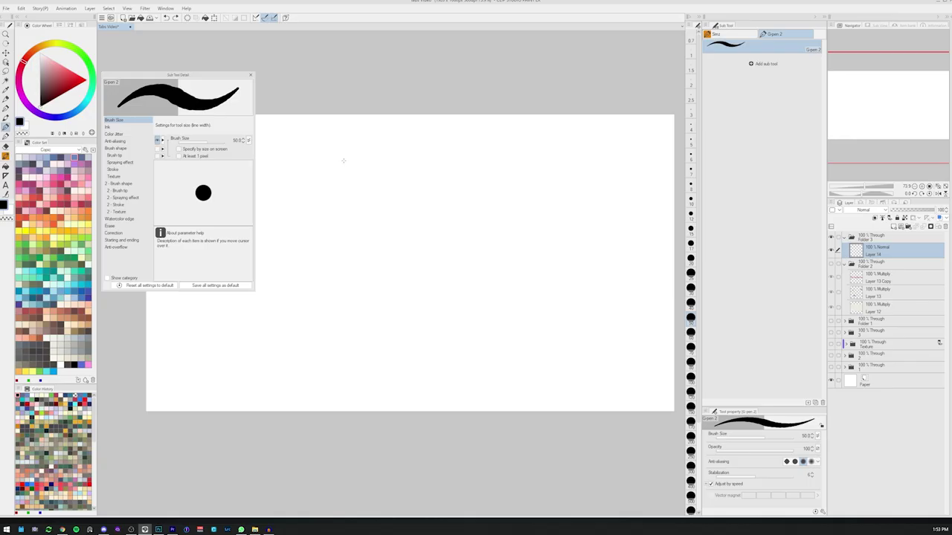
mouse_move(335, 158)
left_mouse_down()
mouse_move(339, 213)
mouse_move(373, 179)
mouse_move(357, 212)
mouse_move(431, 211)
mouse_move(474, 257)
mouse_move(431, 247)
mouse_move(554, 245)
mouse_move(528, 223)
mouse_move(567, 243)
mouse_move(593, 212)
left_mouse_up()
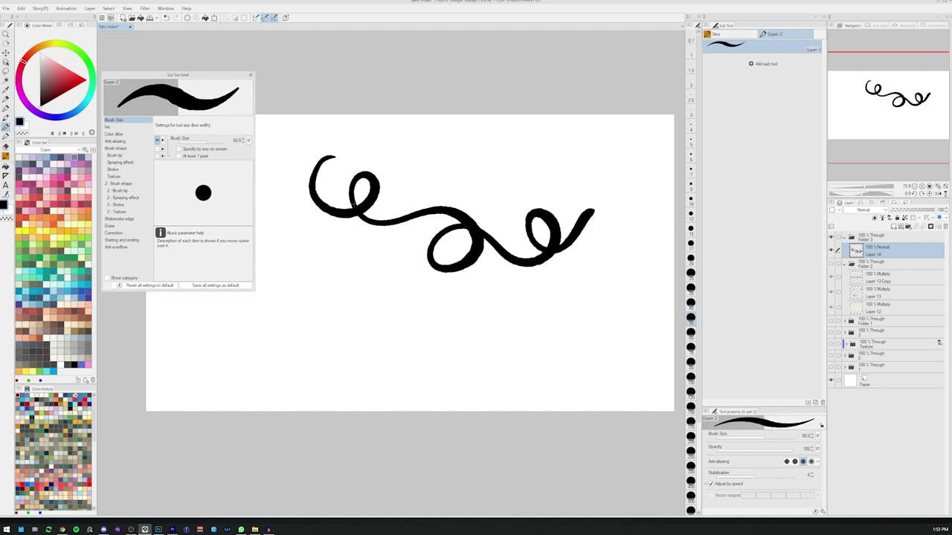
Turn off pen pressure for brush size and draw a test stroke.
left_click(248, 141)
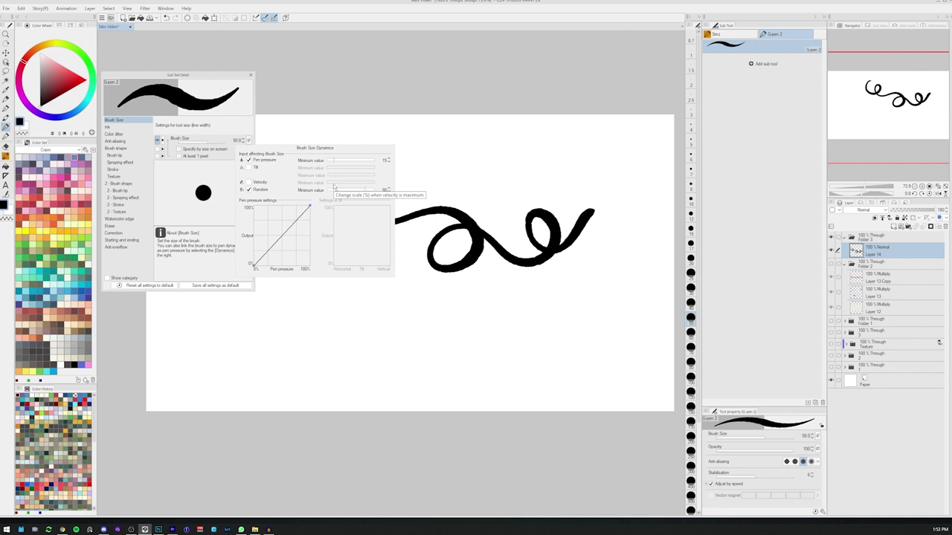
left_click(249, 160)
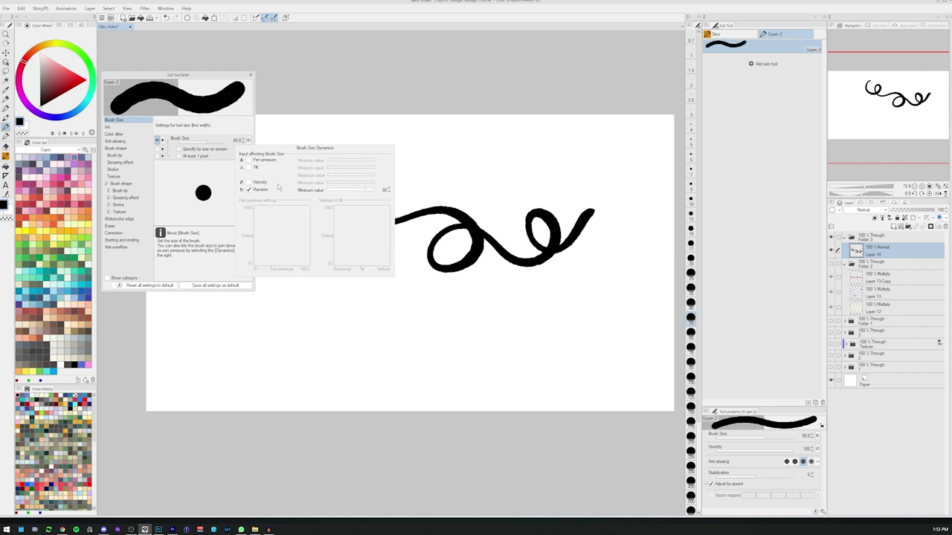
mouse_move(298, 235)
left_mouse_down()
mouse_move(324, 269)
mouse_move(351, 247)
mouse_move(354, 282)
mouse_move(430, 312)
mouse_move(401, 329)
mouse_move(442, 313)
mouse_move(495, 333)
mouse_move(494, 301)
mouse_move(559, 327)
left_mouse_up()
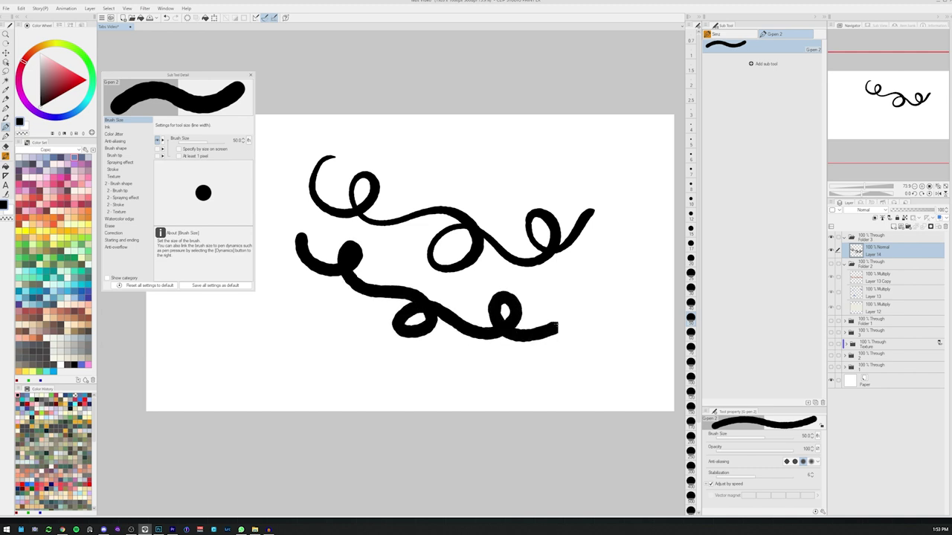
Re-enable pen pressure, disable random size variation, and draw another test stroke.
left_click(249, 139)
left_click(248, 160)
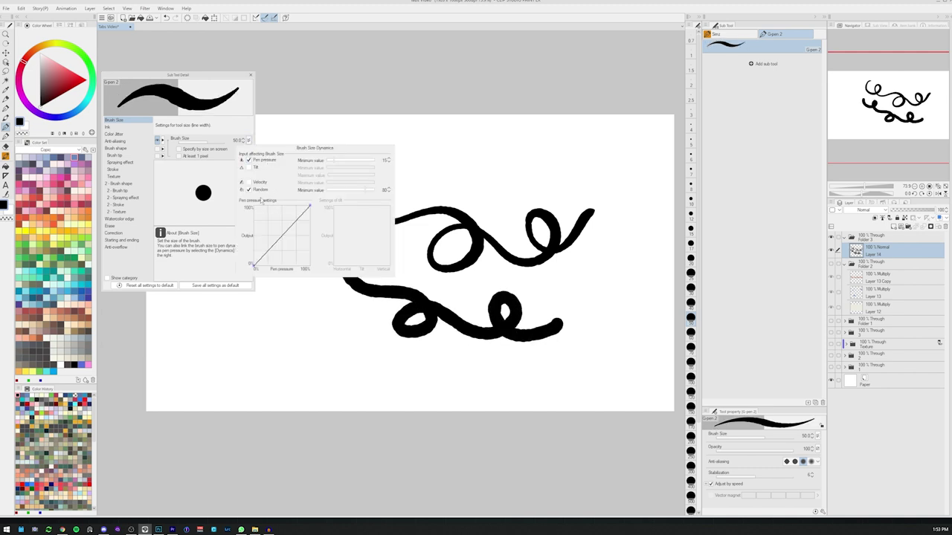
left_click(248, 189)
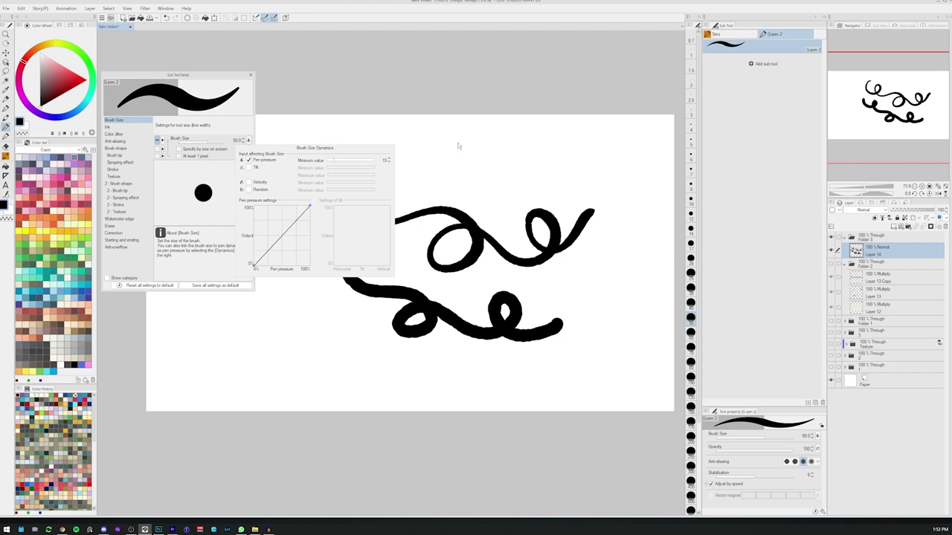
mouse_move(459, 139)
left_mouse_down()
mouse_move(485, 162)
mouse_move(547, 149)
mouse_move(539, 182)
mouse_move(574, 160)
mouse_move(637, 194)
mouse_move(619, 168)
mouse_move(606, 264)
left_mouse_up()
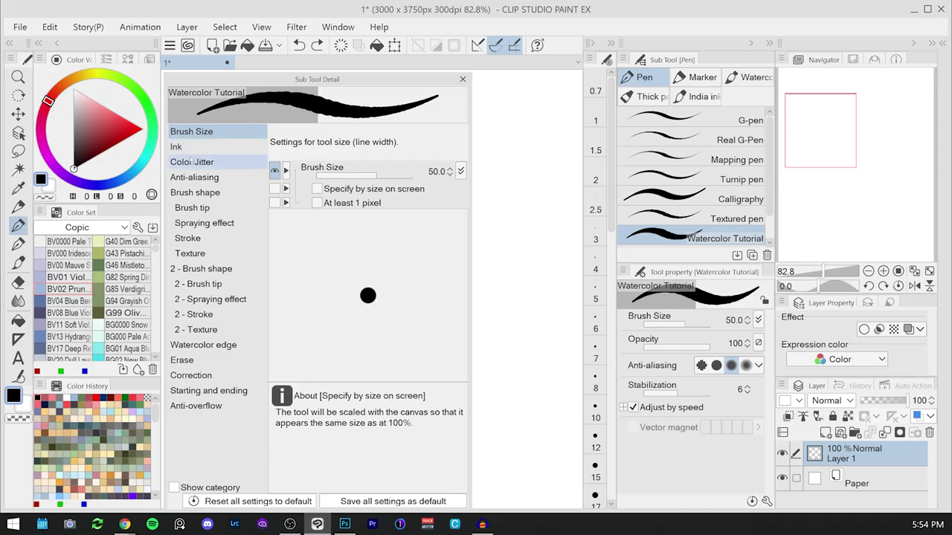
Make Ink opacity follow pen pressure with a minimum value of 25.
left_click(175, 147)
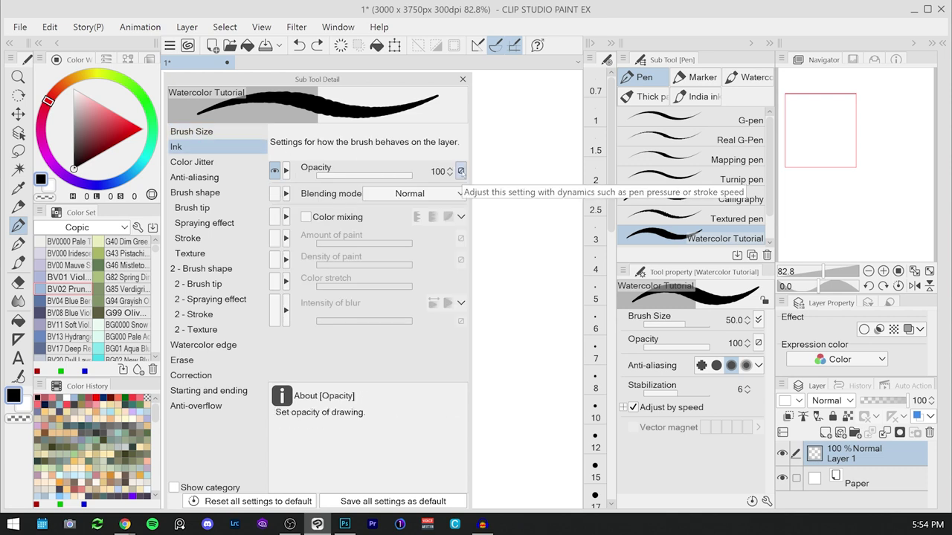
left_click(461, 171)
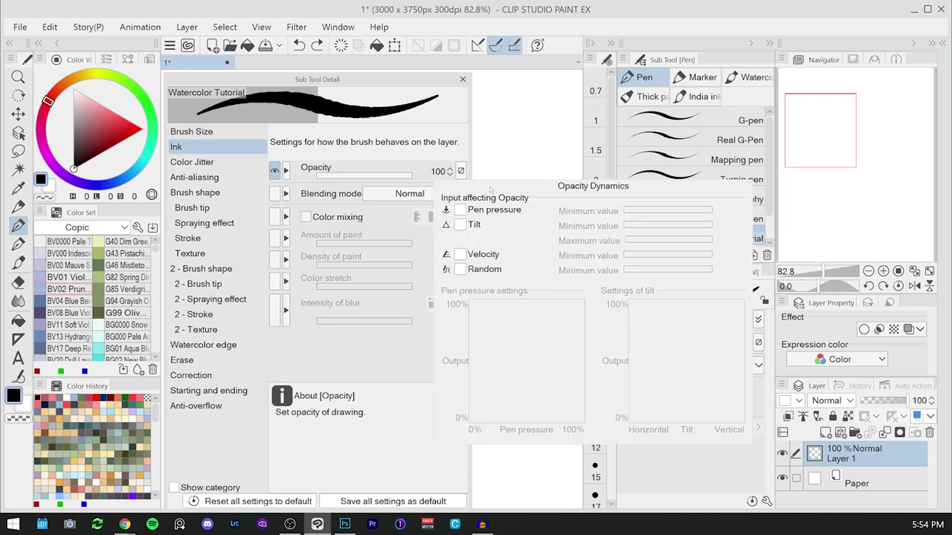
left_click(732, 211)
type("25")
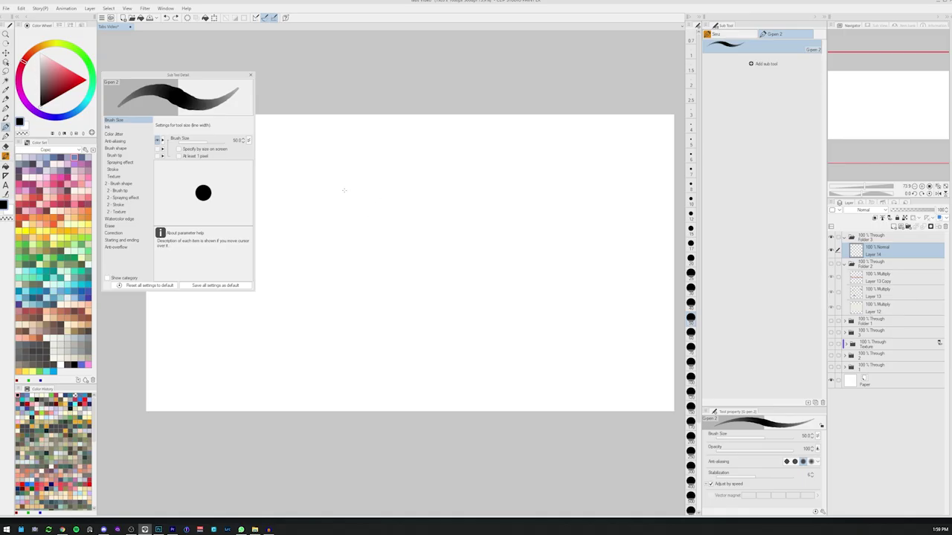
Draw two looping pressure strokes and dab overlapping round spots at the bottom left.
mouse_move(322, 159)
left_mouse_down()
mouse_move(304, 186)
mouse_move(341, 227)
mouse_move(389, 199)
mouse_move(358, 196)
mouse_move(378, 234)
mouse_move(477, 220)
mouse_move(469, 262)
mouse_move(450, 233)
mouse_move(504, 237)
mouse_move(564, 215)
mouse_move(538, 190)
mouse_move(561, 239)
mouse_move(565, 283)
mouse_move(523, 268)
mouse_move(555, 273)
mouse_move(527, 310)
mouse_move(466, 299)
mouse_move(392, 304)
mouse_move(402, 327)
mouse_move(379, 280)
mouse_move(329, 287)
mouse_move(338, 296)
mouse_move(301, 272)
mouse_move(274, 328)
mouse_move(291, 345)
left_mouse_up()
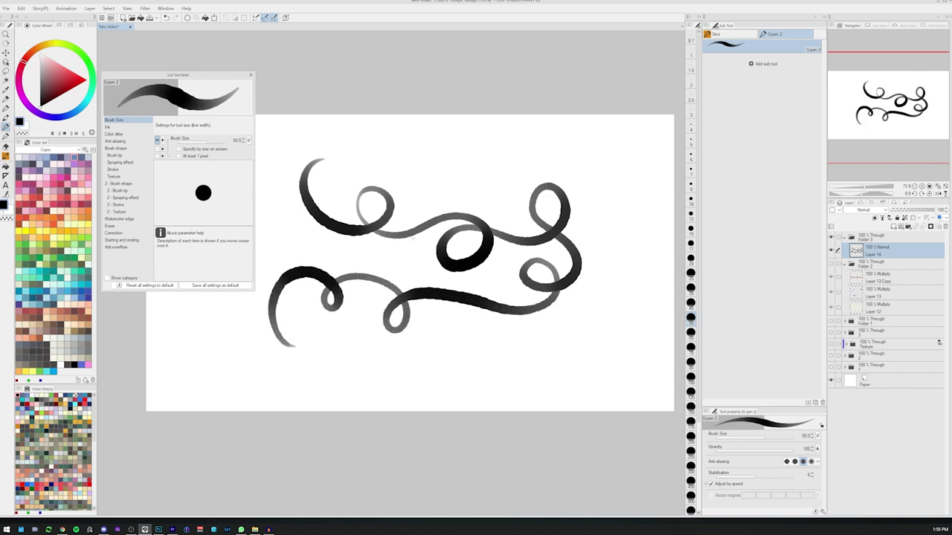
mouse_move(374, 136)
left_mouse_down()
mouse_move(419, 167)
mouse_move(503, 183)
mouse_move(550, 158)
mouse_move(623, 149)
left_mouse_up()
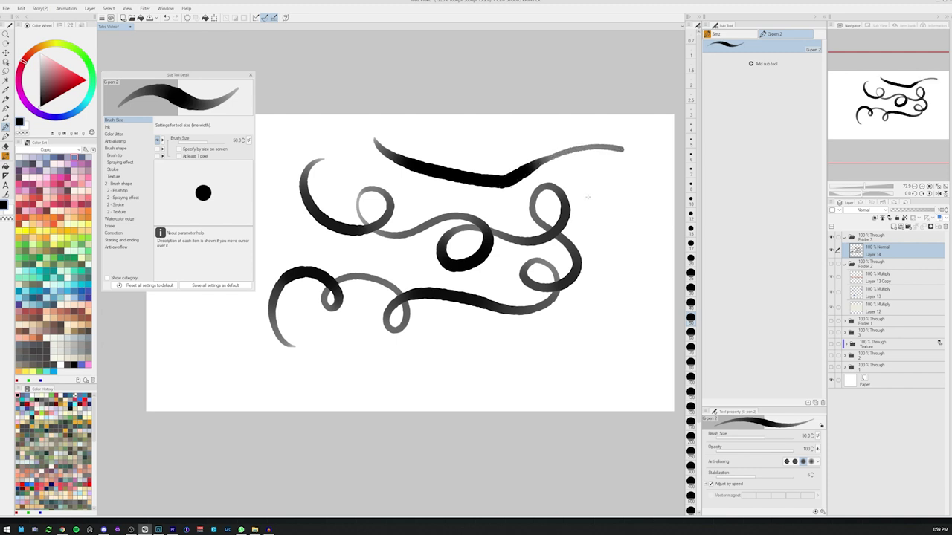
mouse_move(351, 331)
left_mouse_down()
mouse_move(359, 364)
mouse_move(349, 334)
mouse_move(362, 352)
mouse_move(352, 350)
mouse_move(362, 349)
mouse_move(356, 359)
mouse_move(331, 354)
left_mouse_up()
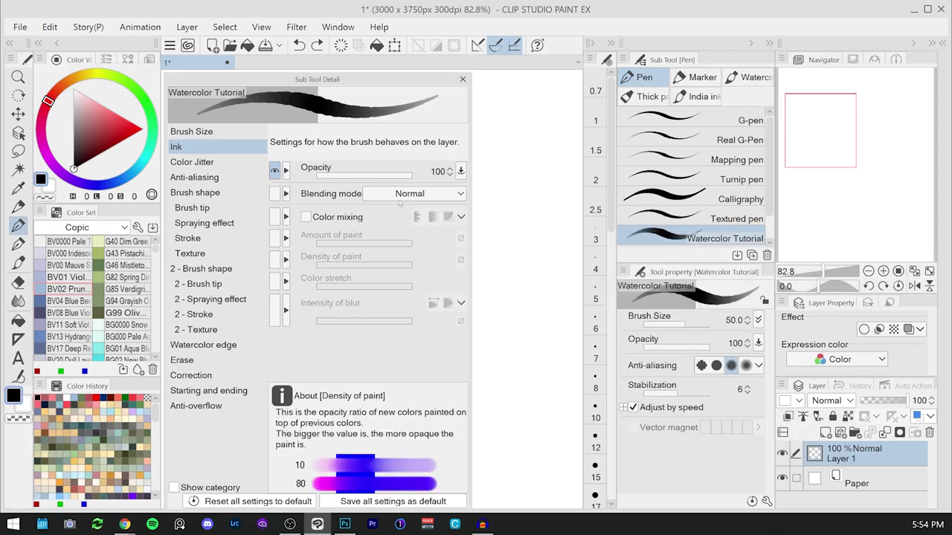
Set Ink blending to Multiply with Smear colour mixing, then paint a navy circle.
left_click(399, 194)
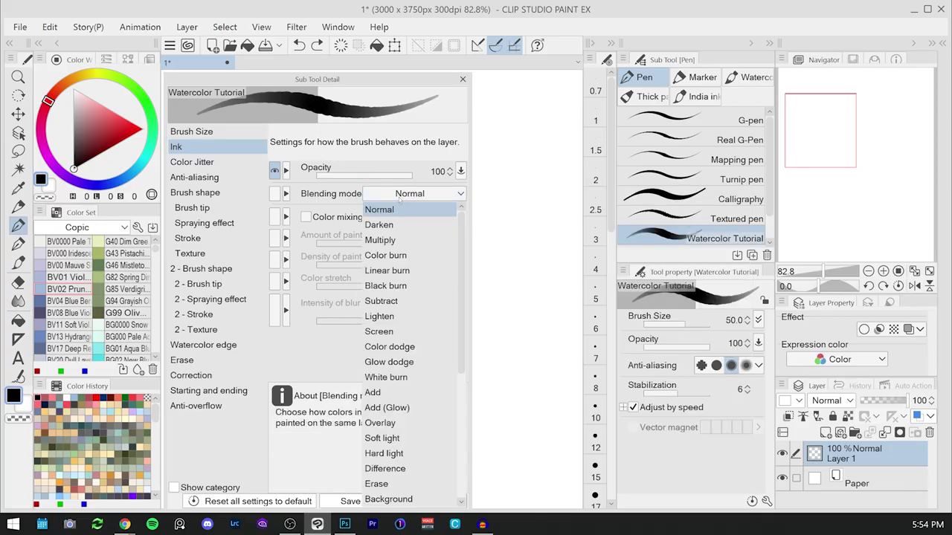
left_click(382, 238)
left_click(364, 218)
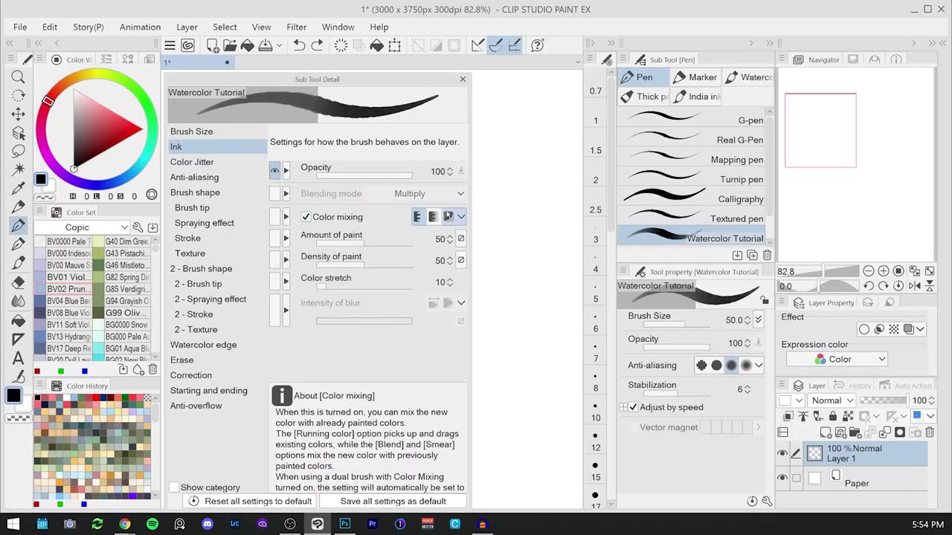
left_click(448, 216)
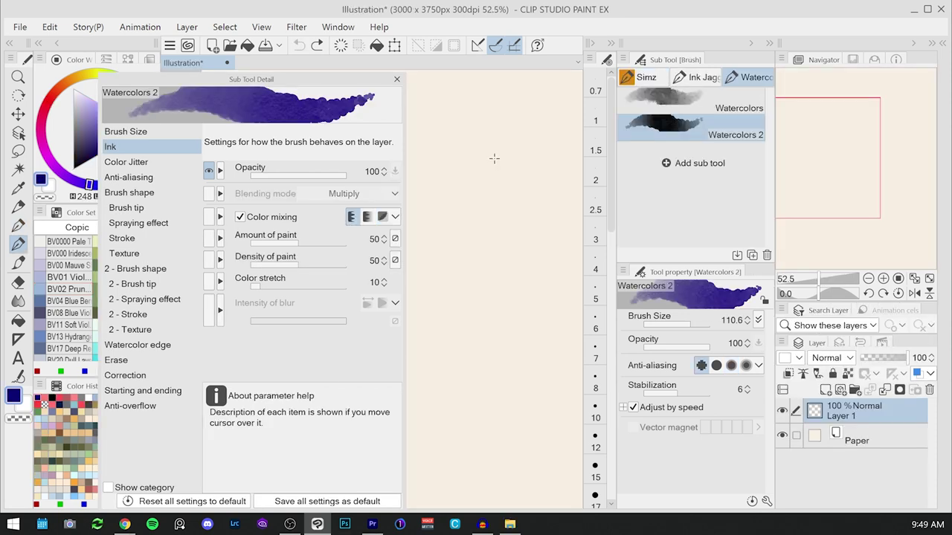
mouse_move(487, 145)
left_mouse_down()
mouse_move(467, 173)
mouse_move(515, 177)
mouse_move(467, 180)
mouse_move(510, 170)
mouse_move(490, 190)
mouse_move(484, 143)
mouse_move(495, 195)
mouse_move(469, 152)
mouse_move(513, 185)
mouse_move(463, 175)
mouse_move(495, 171)
left_mouse_up()
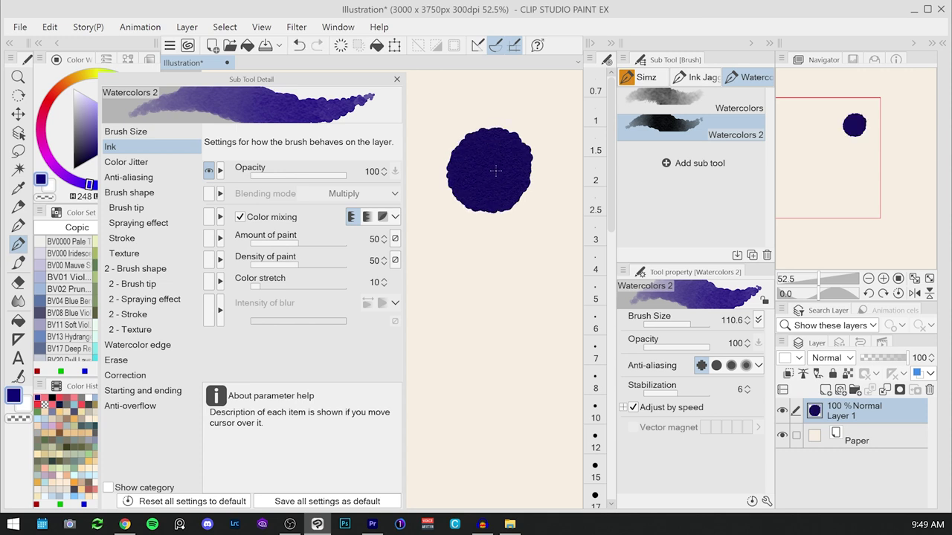
With Smear mixing, paint a salmon blob below the navy circle.
left_click(382, 217)
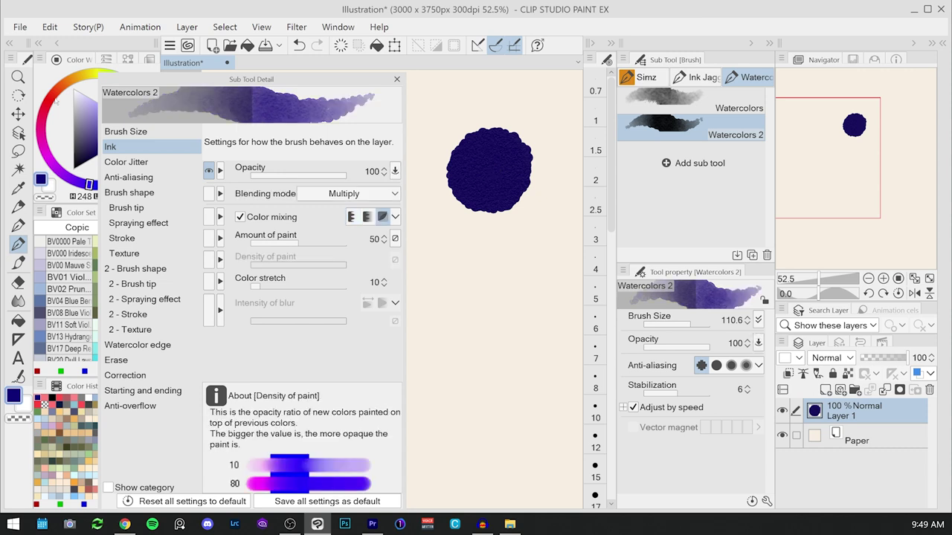
left_click_drag(44, 104, 57, 89)
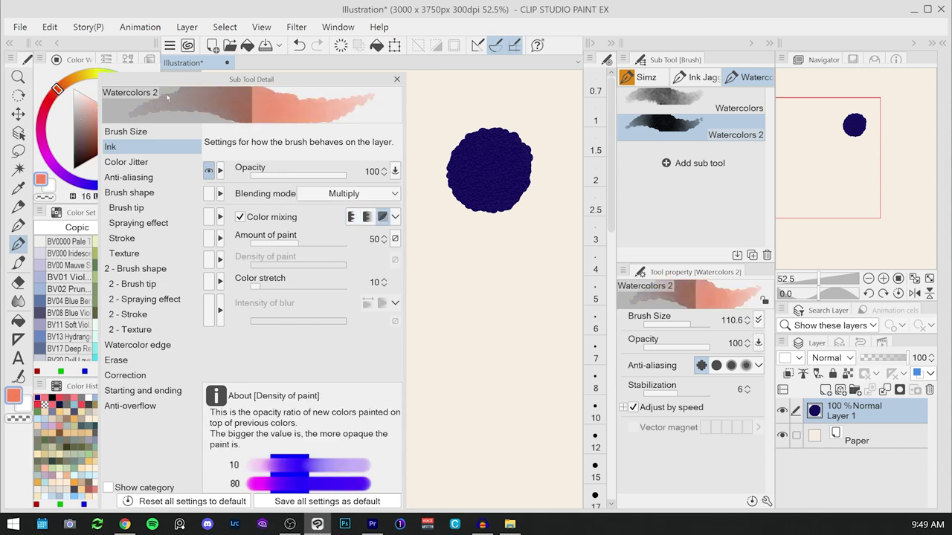
mouse_move(492, 242)
left_mouse_down()
mouse_move(463, 253)
mouse_move(491, 217)
mouse_move(493, 255)
mouse_move(465, 223)
mouse_move(518, 243)
mouse_move(458, 248)
mouse_move(511, 217)
mouse_move(475, 255)
mouse_move(503, 202)
mouse_move(485, 265)
mouse_move(492, 208)
mouse_move(504, 236)
mouse_move(495, 245)
mouse_move(459, 244)
mouse_move(512, 214)
mouse_move(483, 256)
mouse_move(486, 199)
mouse_move(491, 243)
left_mouse_up()
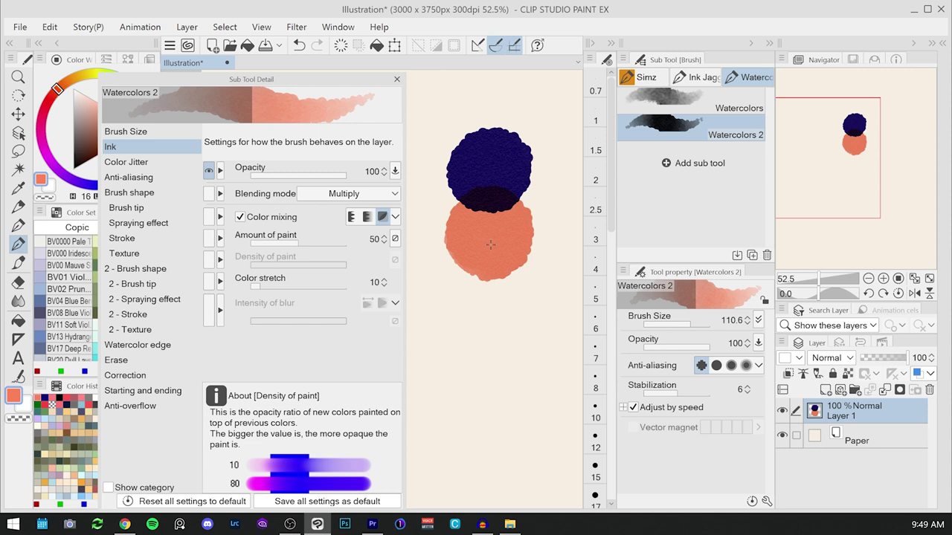
With Running color mixing, paint a salmon blob above the navy circle.
left_click(352, 217)
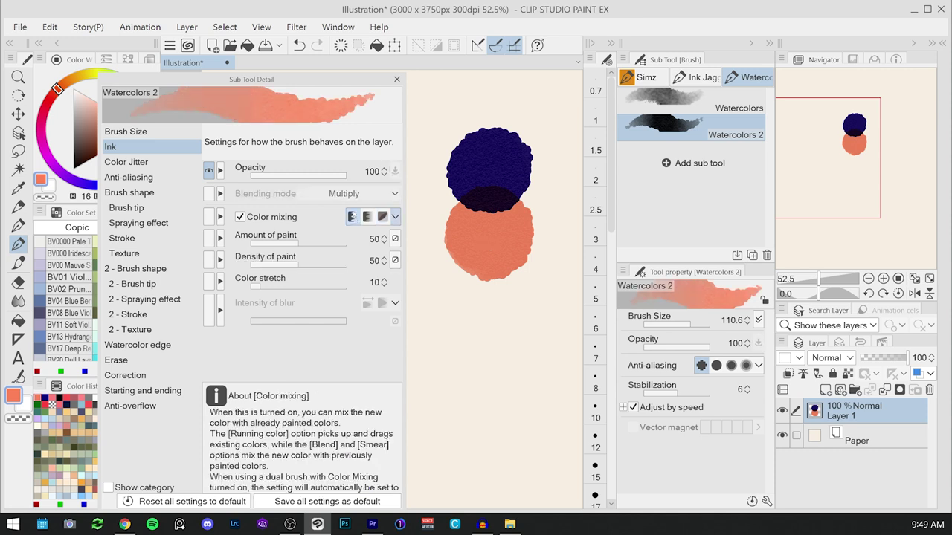
mouse_move(511, 108)
left_mouse_down()
mouse_move(474, 87)
mouse_move(515, 108)
mouse_move(468, 91)
mouse_move(521, 86)
mouse_move(478, 117)
mouse_move(506, 78)
mouse_move(505, 129)
mouse_move(480, 98)
mouse_move(511, 110)
mouse_move(495, 134)
mouse_move(475, 87)
mouse_move(520, 130)
mouse_move(466, 94)
mouse_move(465, 130)
left_mouse_up()
mouse_move(266, 235)
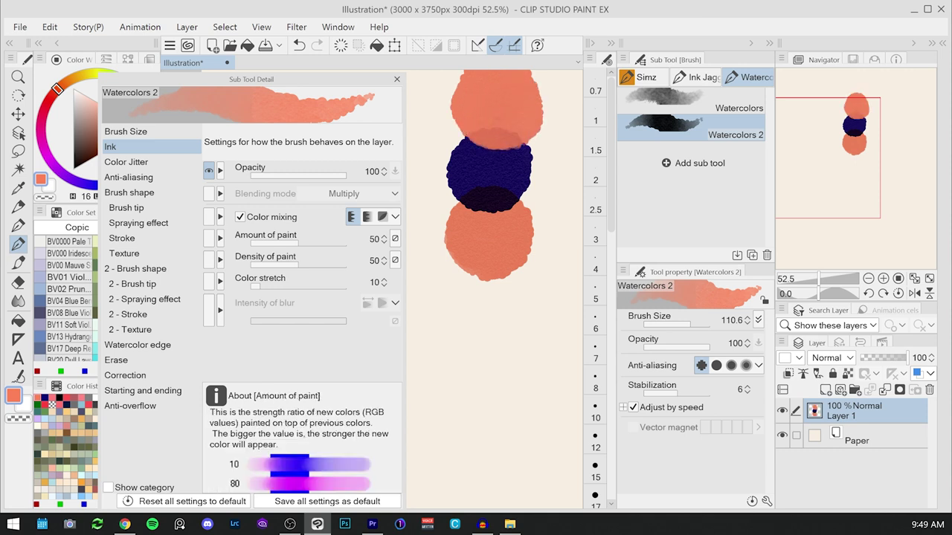